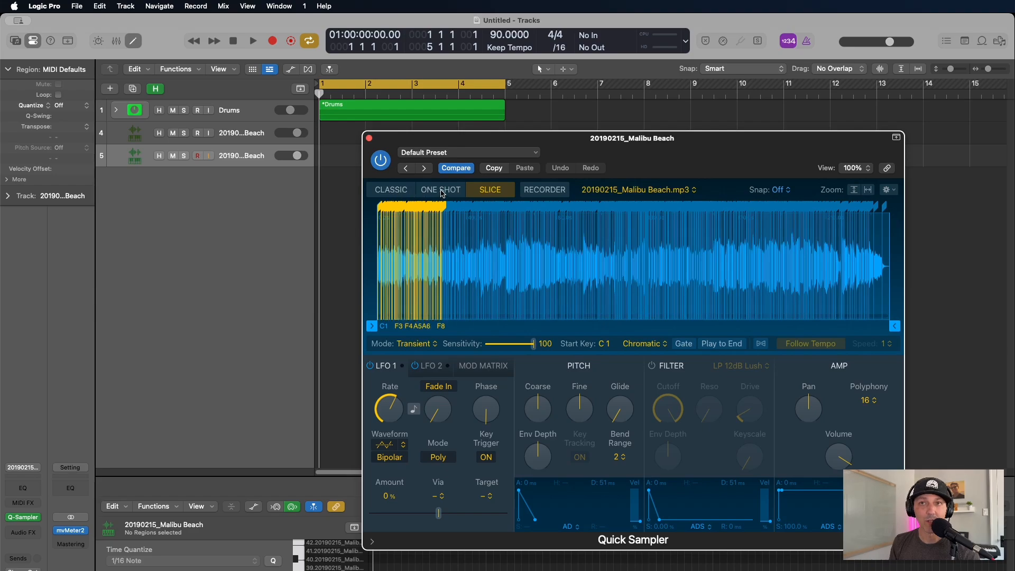
Step: Try slicing the Malibu Beach sample by Beat Divisions with a division of 4
left_click(418, 345)
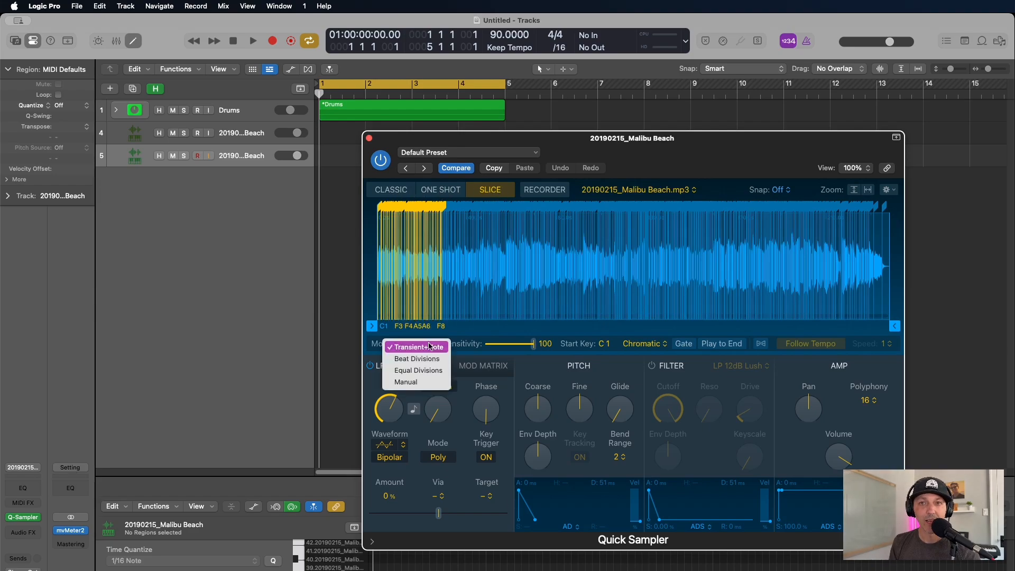
left_click(495, 192)
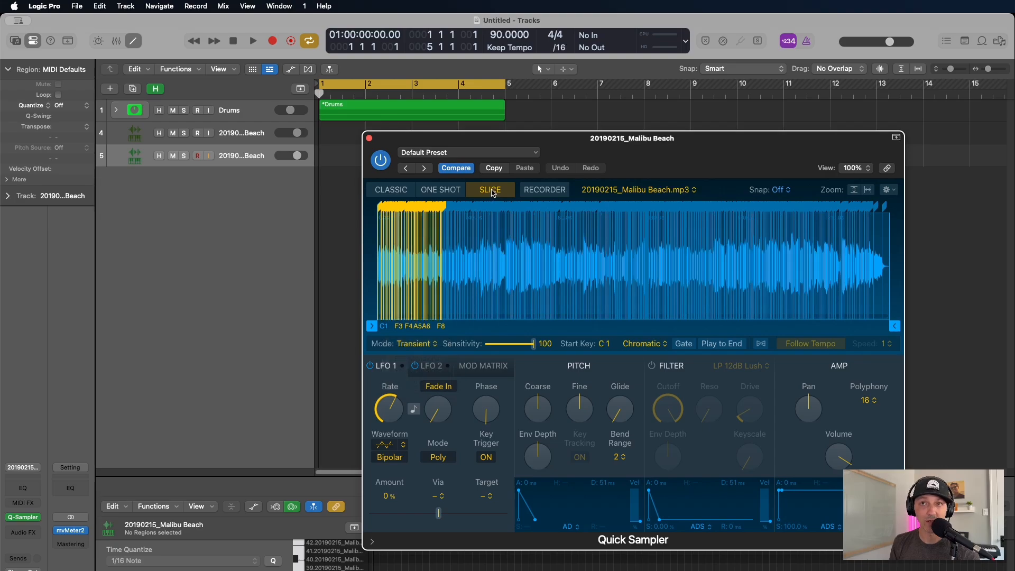
left_click(418, 345)
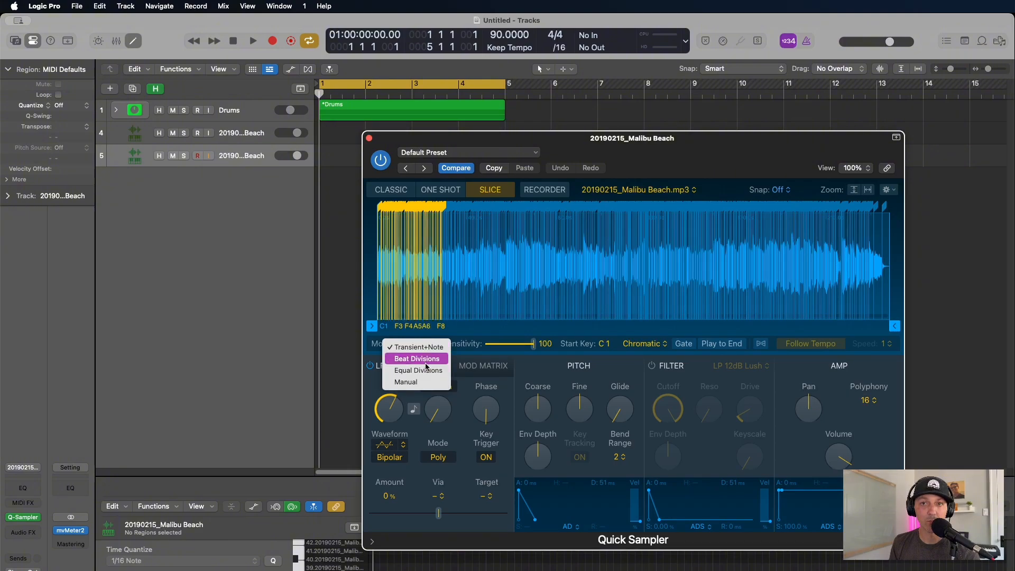
left_click(424, 359)
left_click_drag(495, 344, 496, 347)
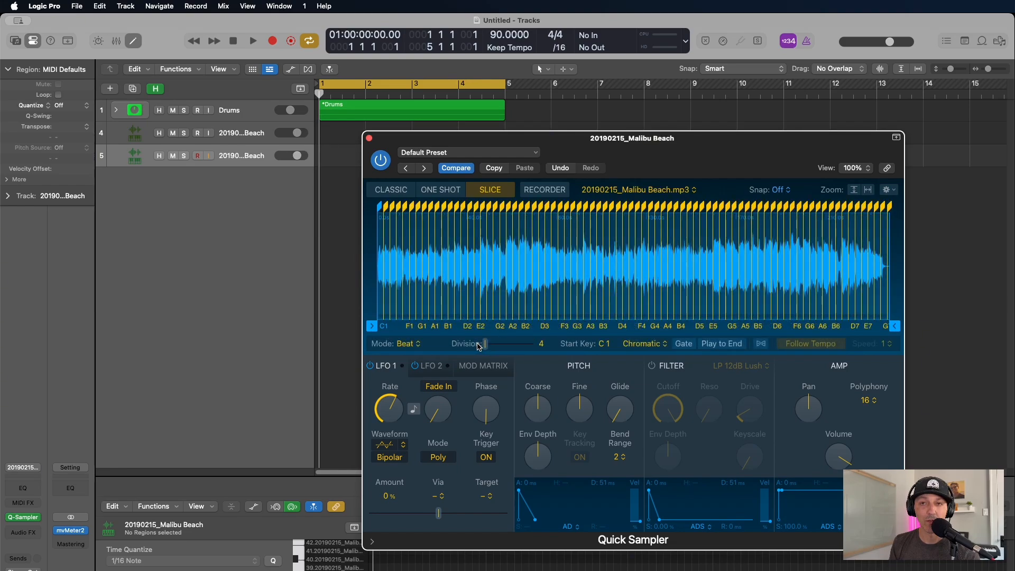
Step: Try slicing the sample into 20 Equal Divisions, and try the Manual slicing mode
left_click(410, 343)
left_click(418, 356)
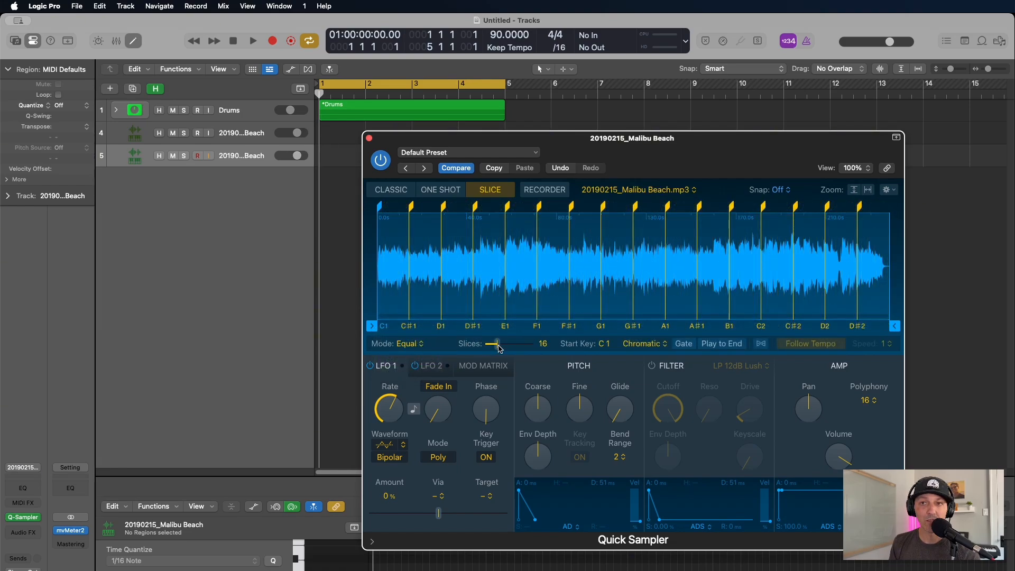
mouse_move(499, 347)
left_mouse_down()
mouse_move(526, 346)
mouse_move(501, 347)
left_mouse_up()
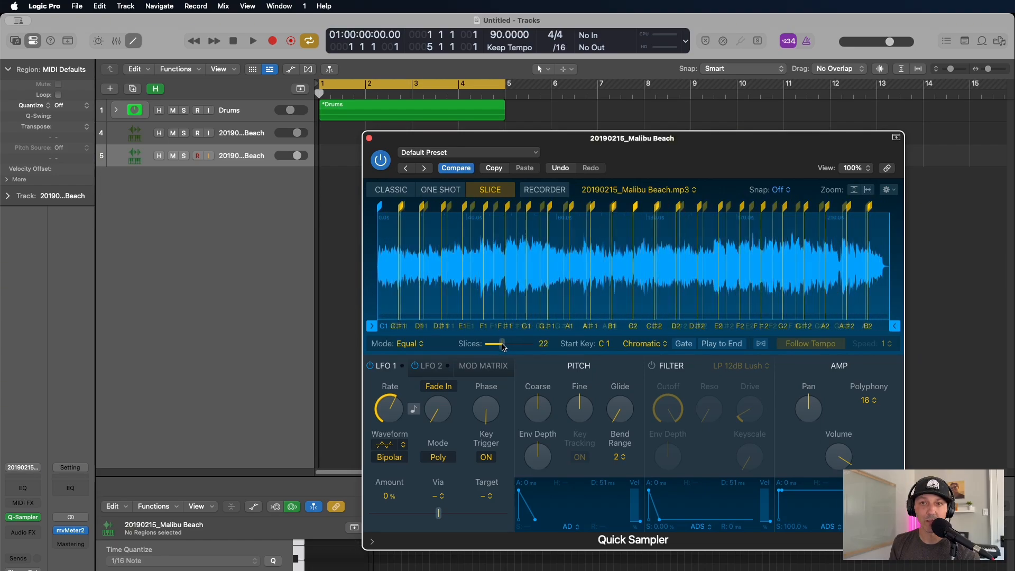
left_click(402, 345)
left_click(415, 358)
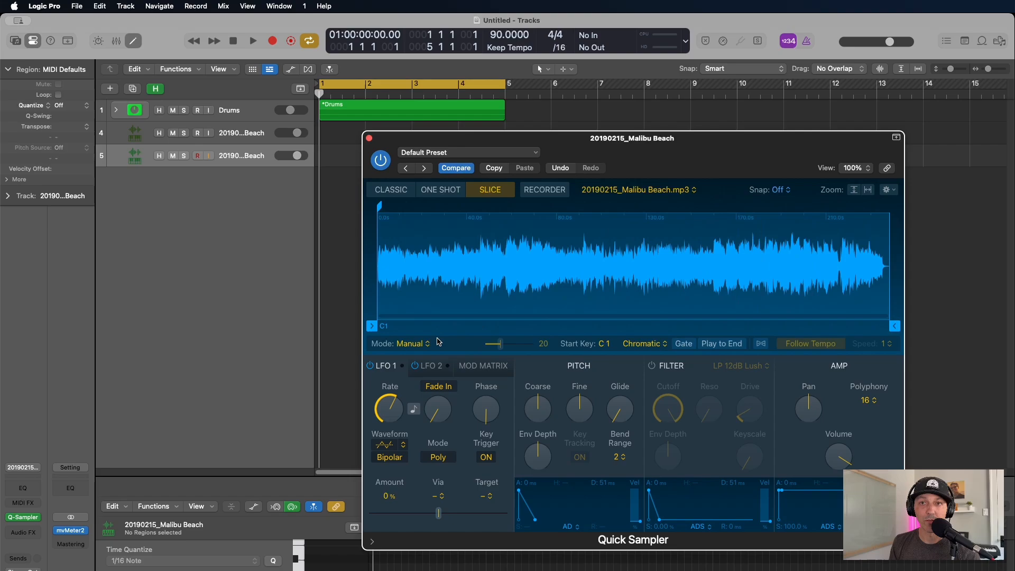
Step: Slice the sample by Transient+Note and set the sensitivity to 10
left_click(422, 345)
left_click(420, 312)
left_click_drag(530, 345, 488, 347)
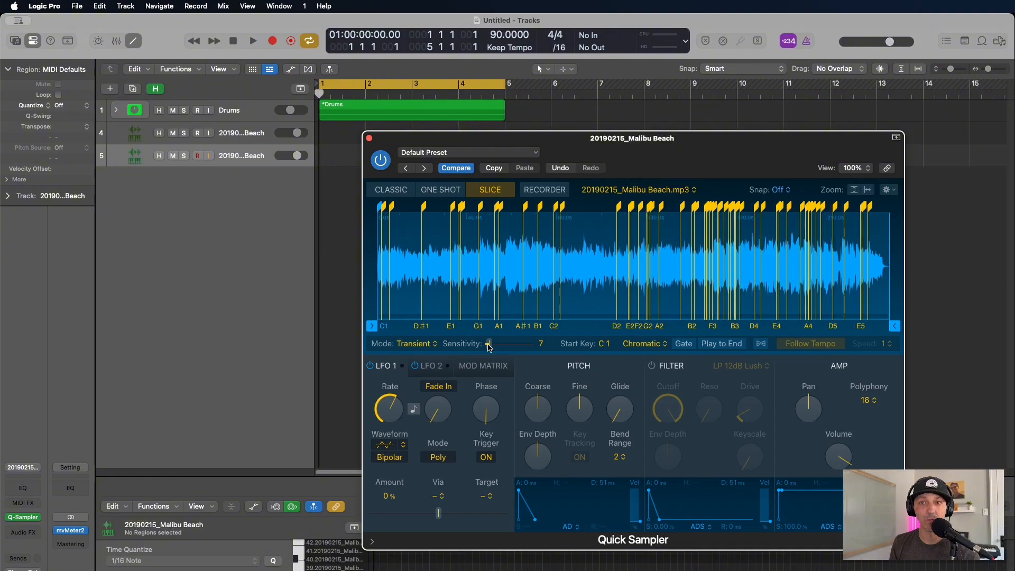
left_click_drag(488, 347, 491, 347)
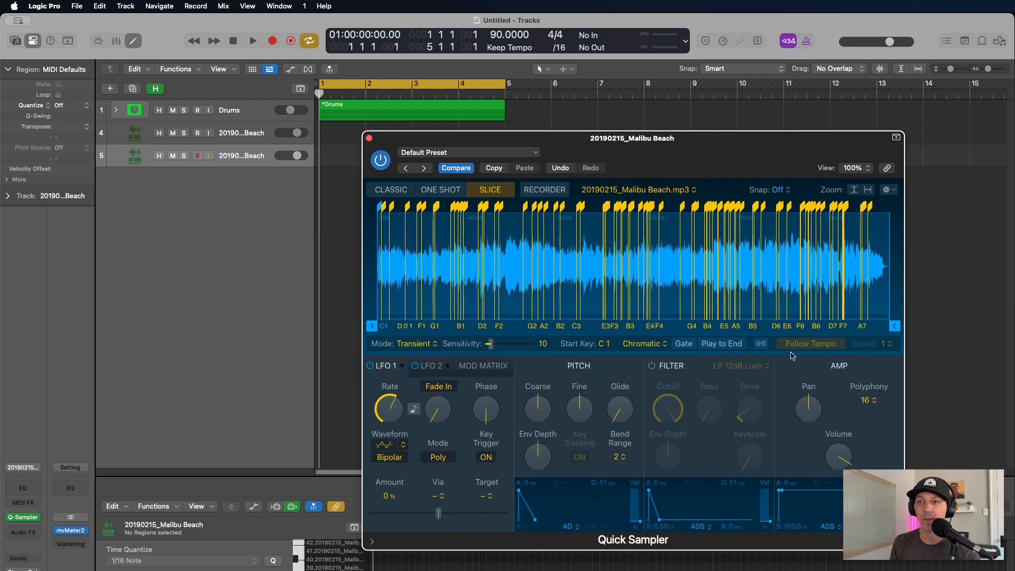
Step: Enable Flex with Follow Tempo for the sliced sample and set its polyphony to Mono
left_click(760, 344)
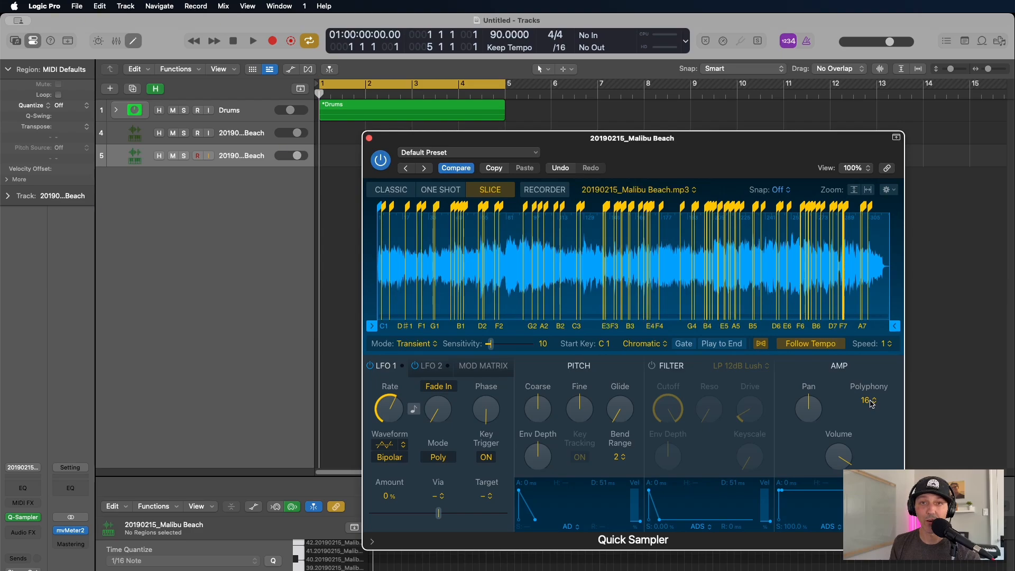
left_click(870, 402)
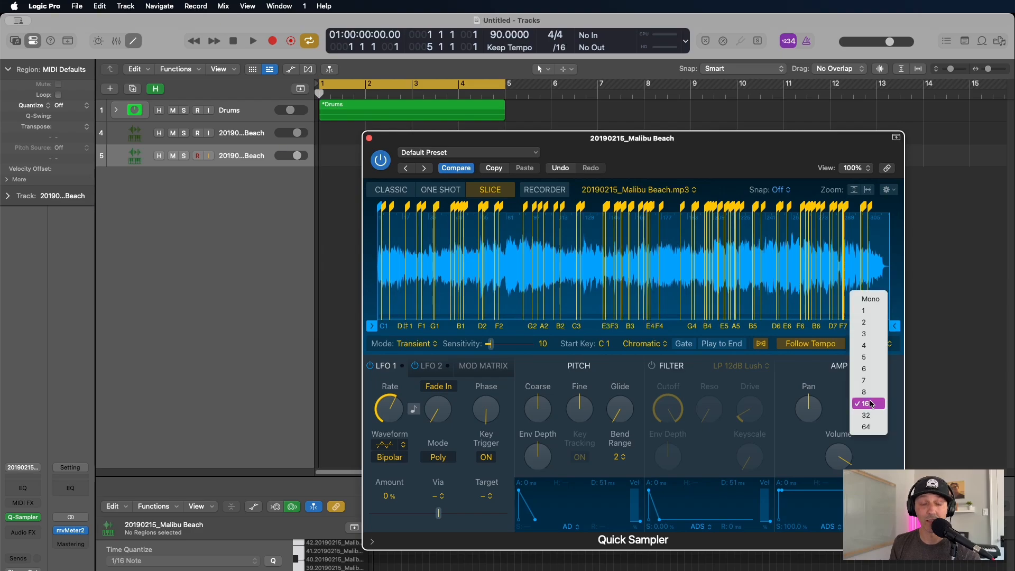
left_click(870, 298)
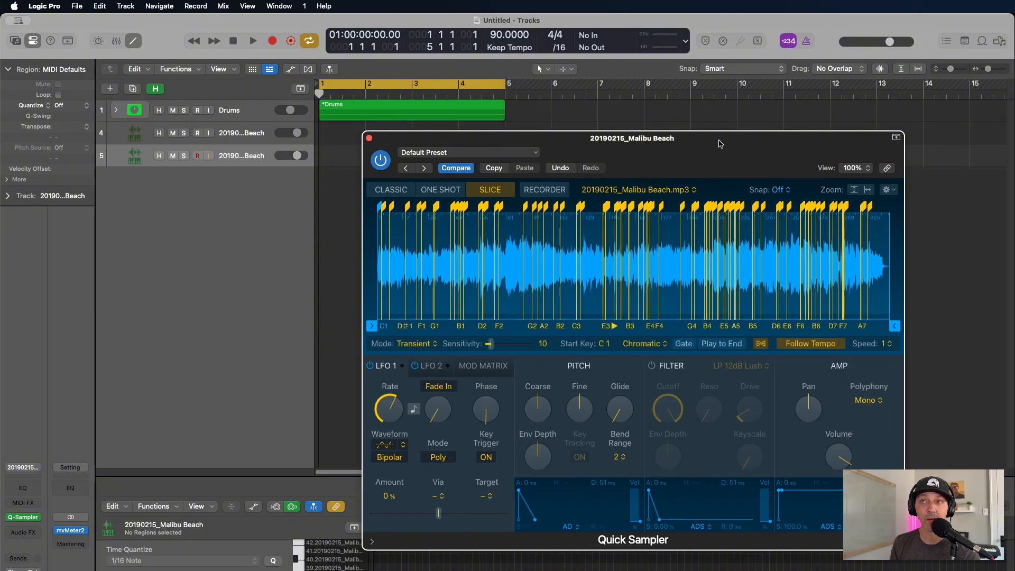
Step: Show the Musical Typing keyboard below the sampler and close it again
left_click_drag(723, 147, 705, 161)
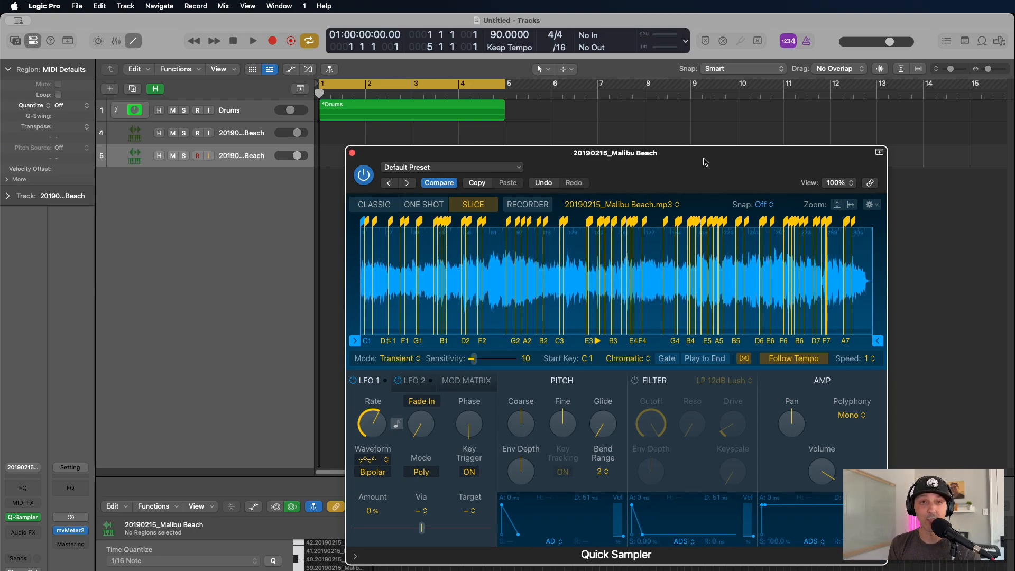
key("super+k")
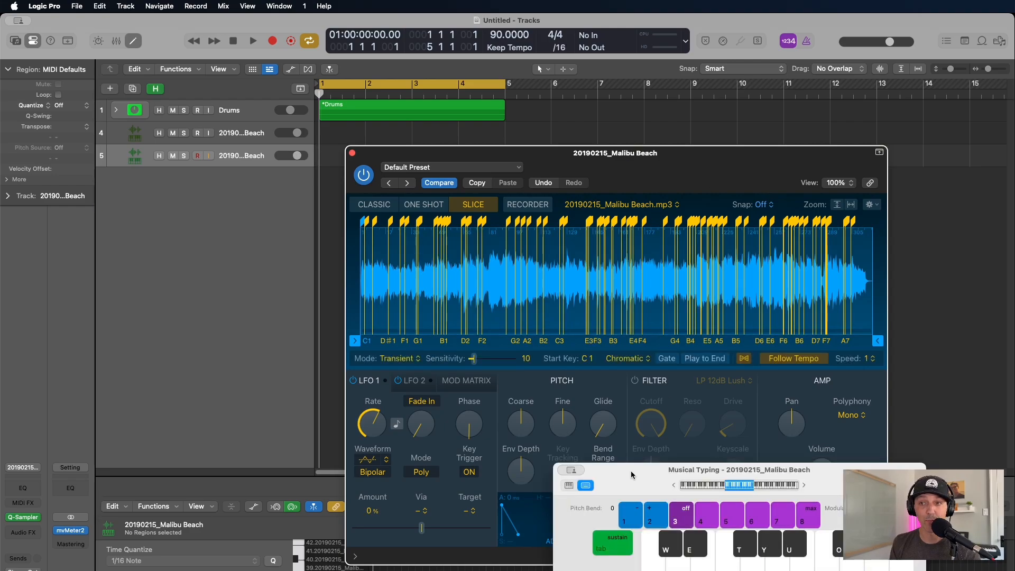
key("super+k")
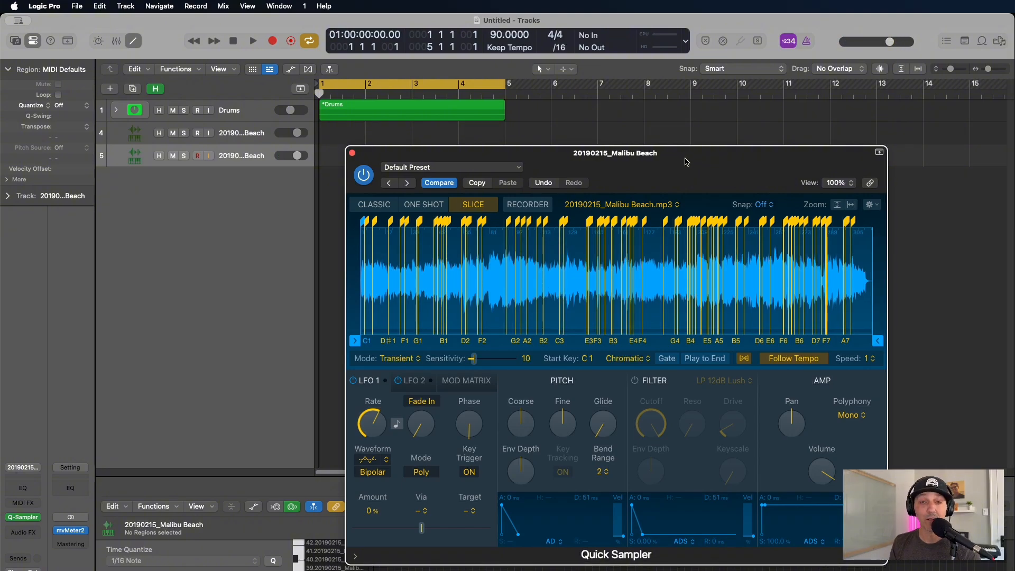
Step: Set the sampler's coarse pitch to -3 while auditioning slices
mouse_move(507, 428)
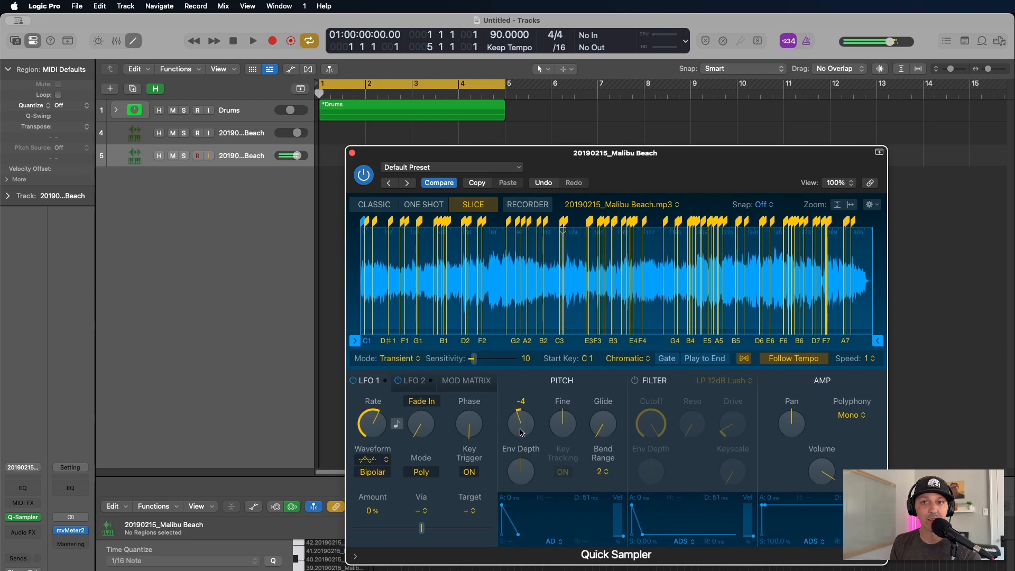
mouse_move(521, 422)
left_mouse_down()
mouse_move(523, 445)
mouse_move(518, 394)
mouse_move(517, 422)
left_mouse_up()
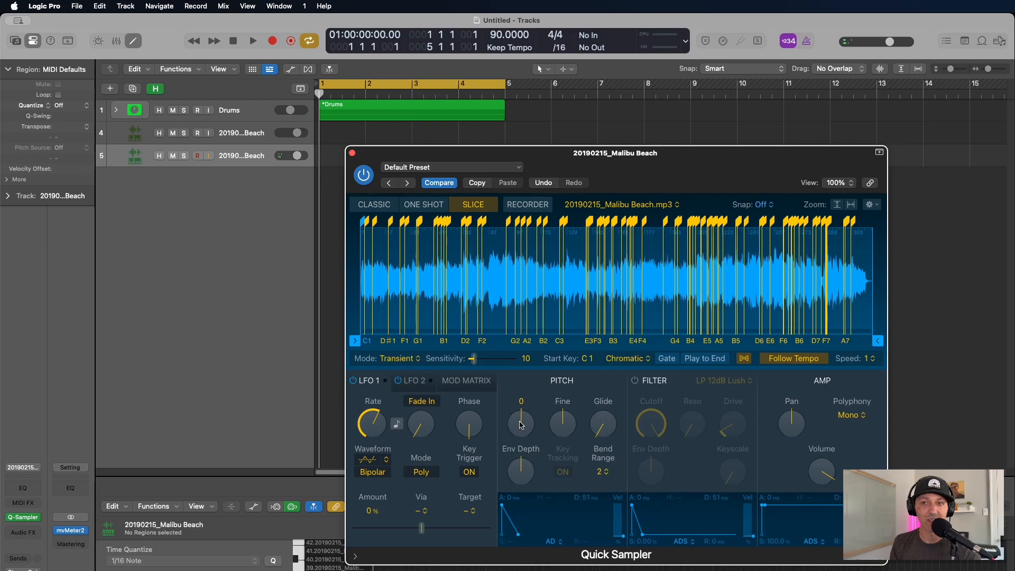
left_click_drag(521, 428, 522, 434)
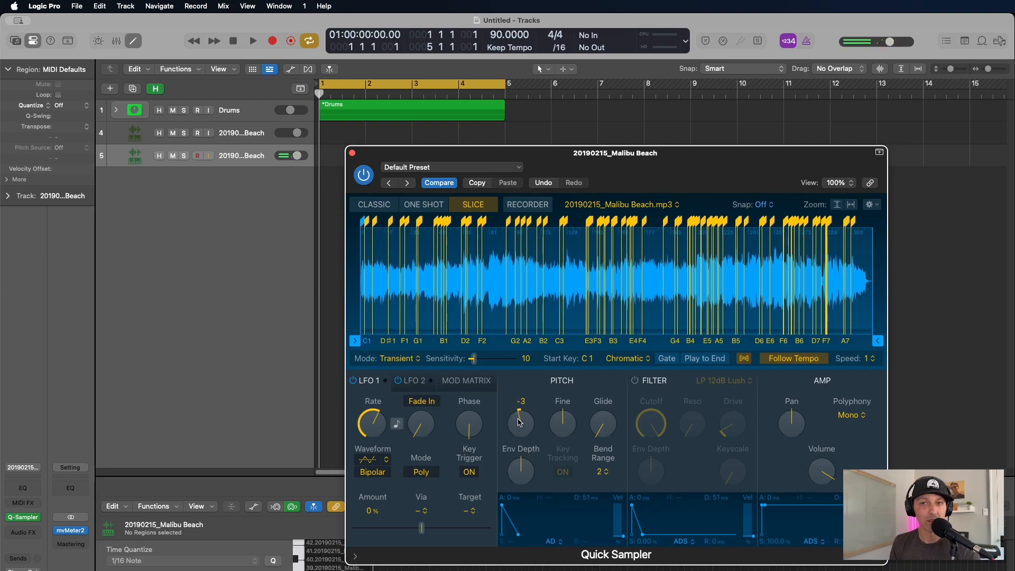
Step: Set the attack of the sampler's amp envelope to 89 ms
mouse_move(833, 487)
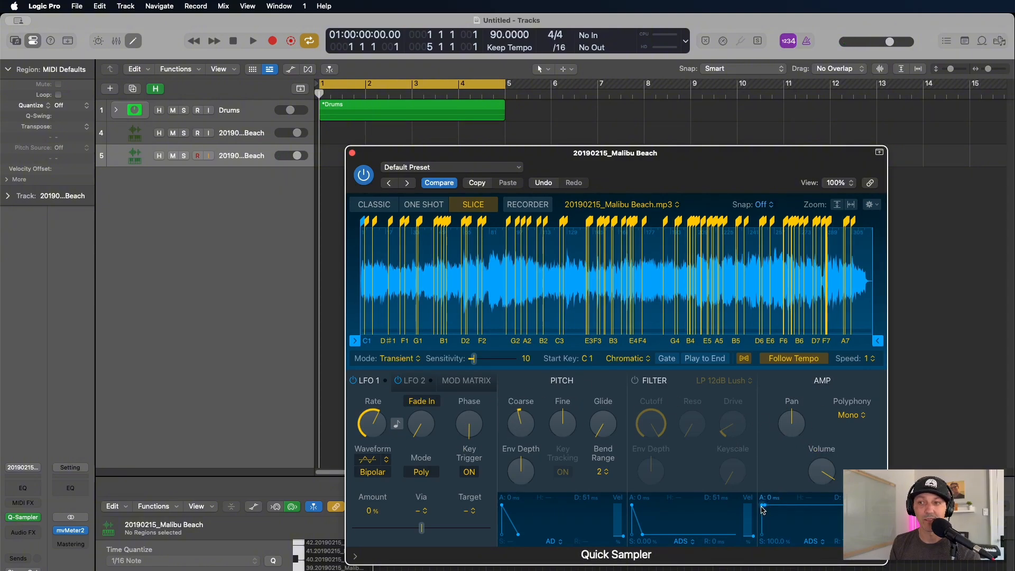
left_click_drag(764, 508, 772, 507)
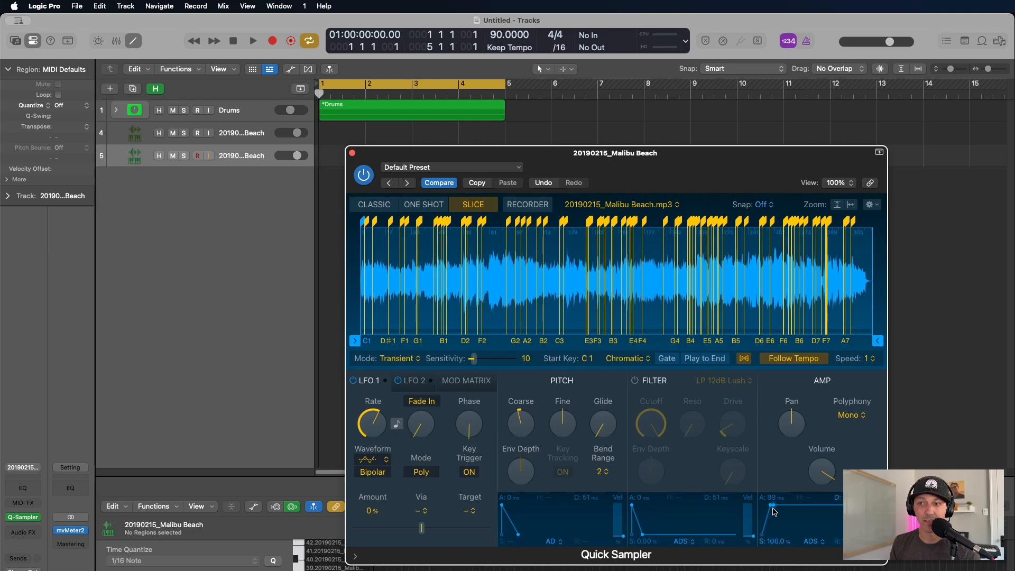
left_click_drag(775, 510, 793, 545)
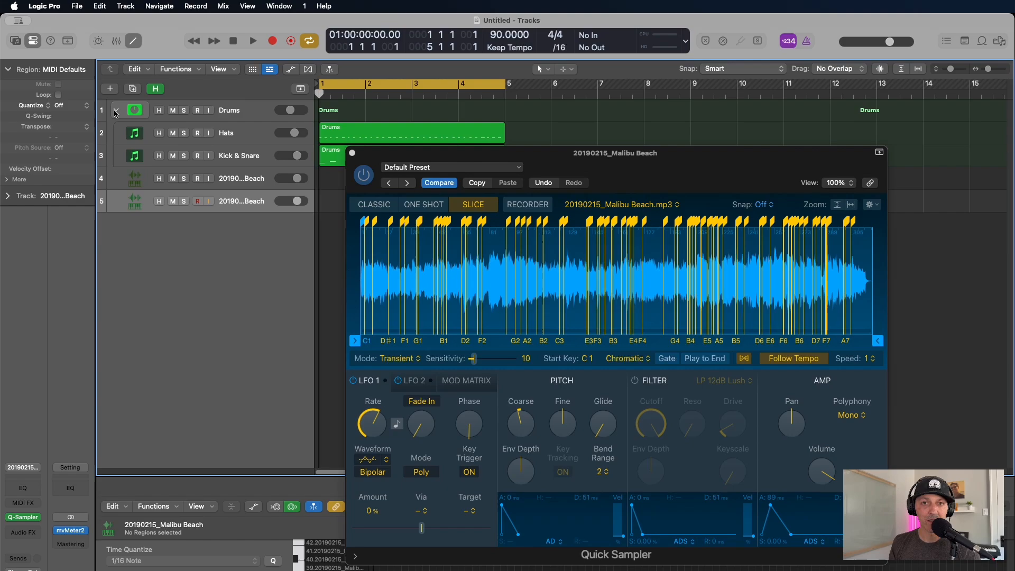
Step: Collapse the Drums track stack and play the drum loop to audition slices over it, stopping playback when done
left_click(116, 111)
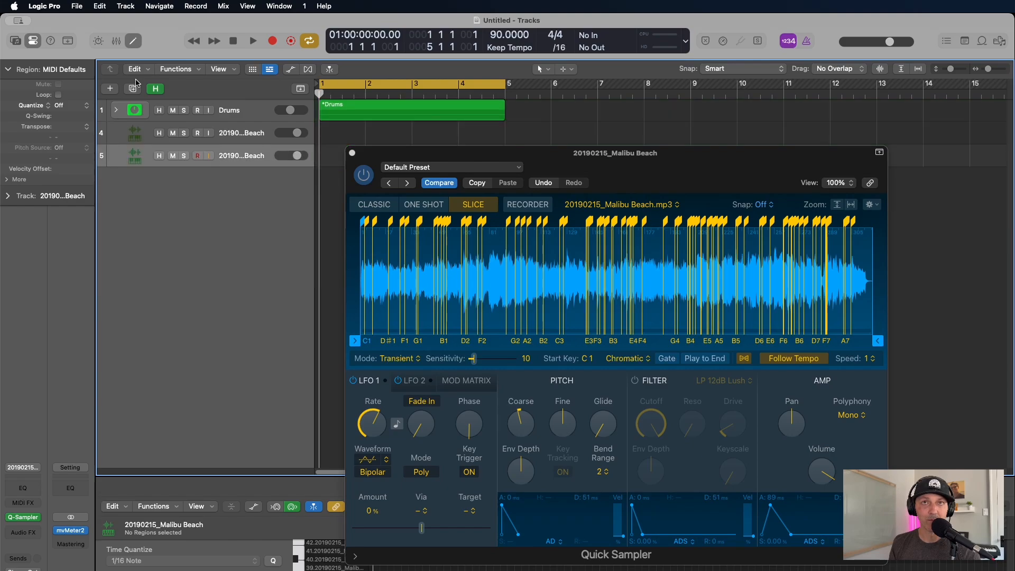
left_click(253, 41)
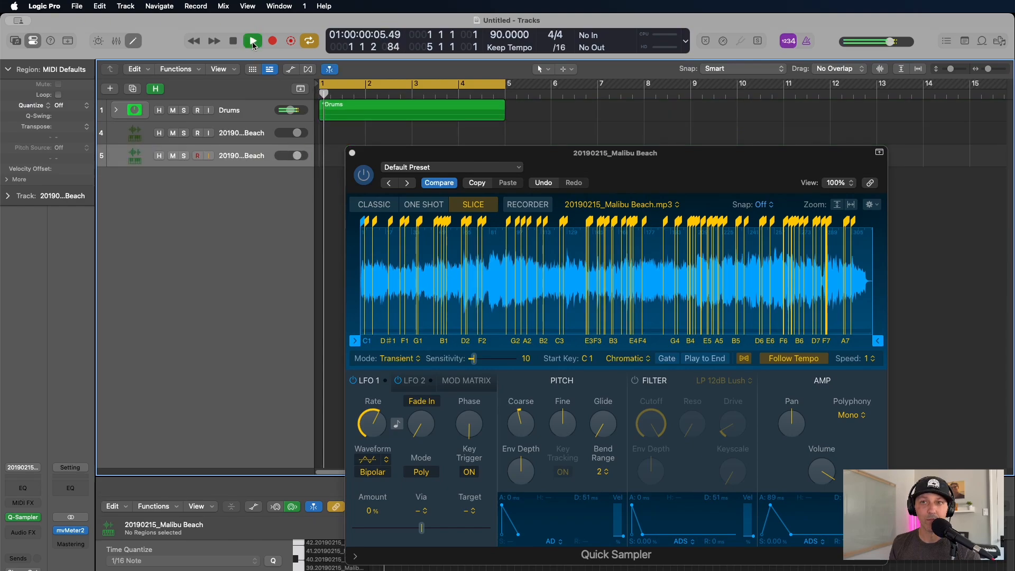
left_click(760, 167)
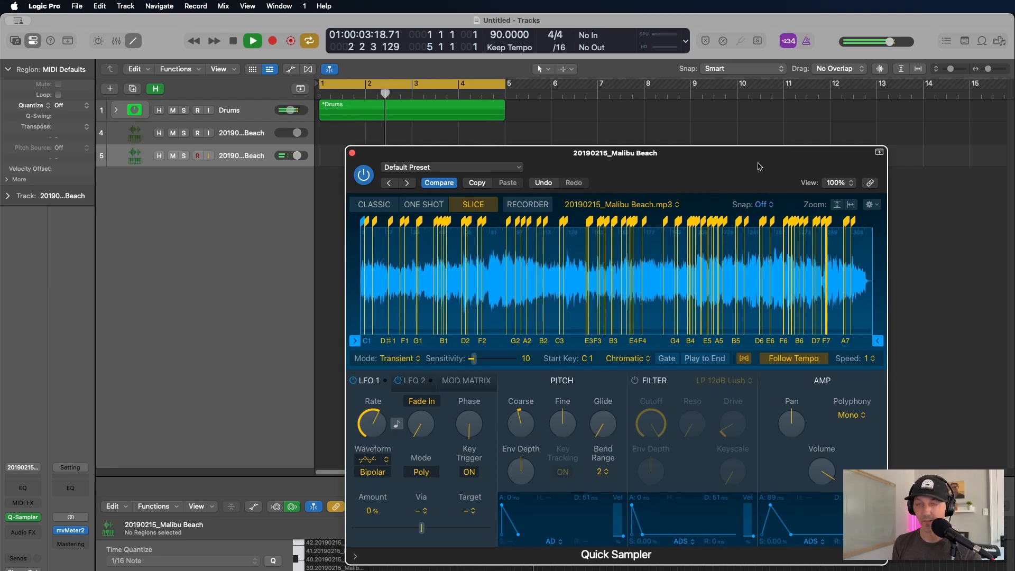
key("space")
Step: Record a four-bar pass of slices on Malibu Beach track 5 over the drums and close the sampler window
key("r")
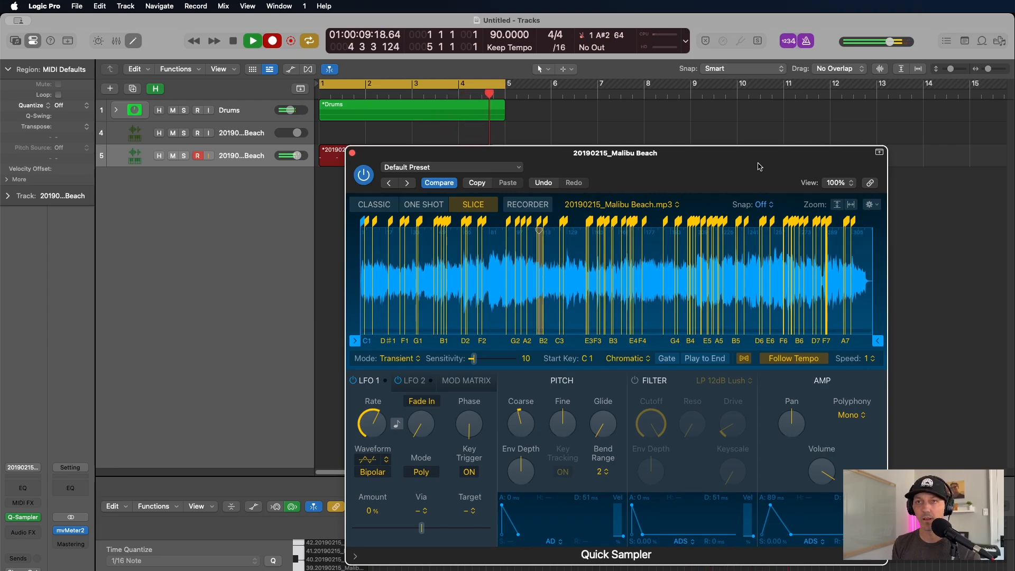
key("space")
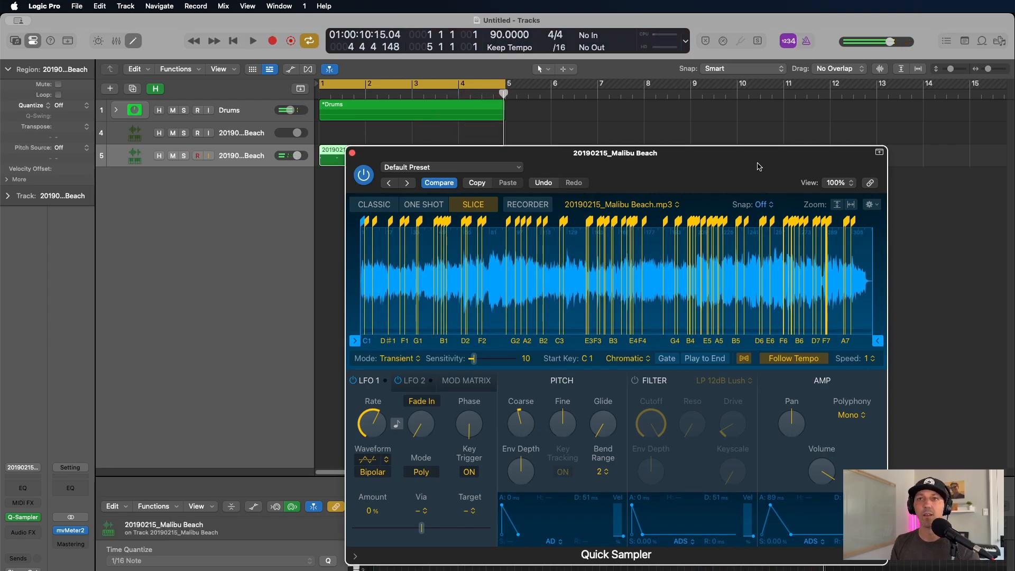
key("super+w")
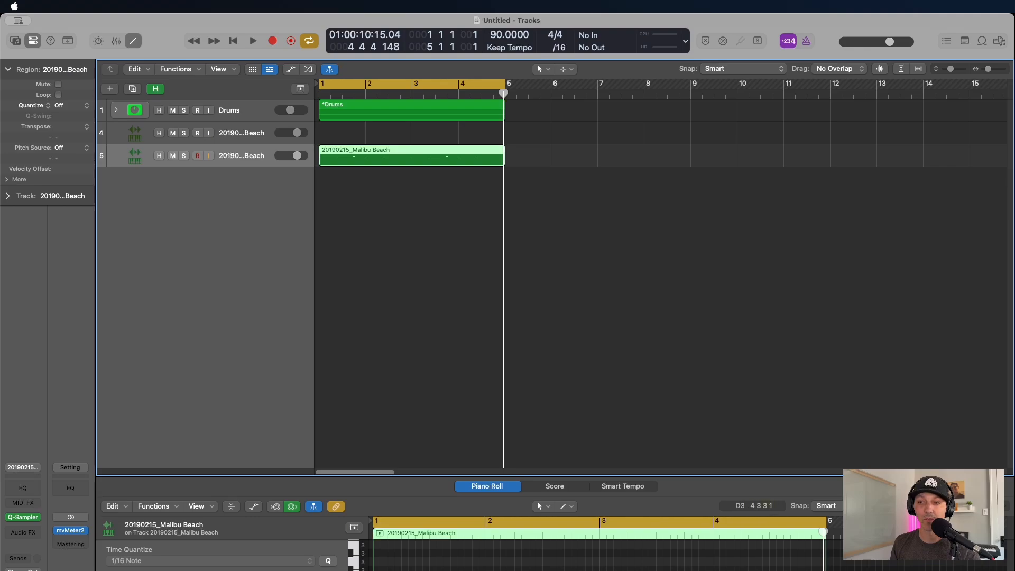
Step: Apply the Fixed Note Length transform with a length of 0 1 0 0 to all recorded slice notes and enlarge the Piano Roll
left_click(410, 570)
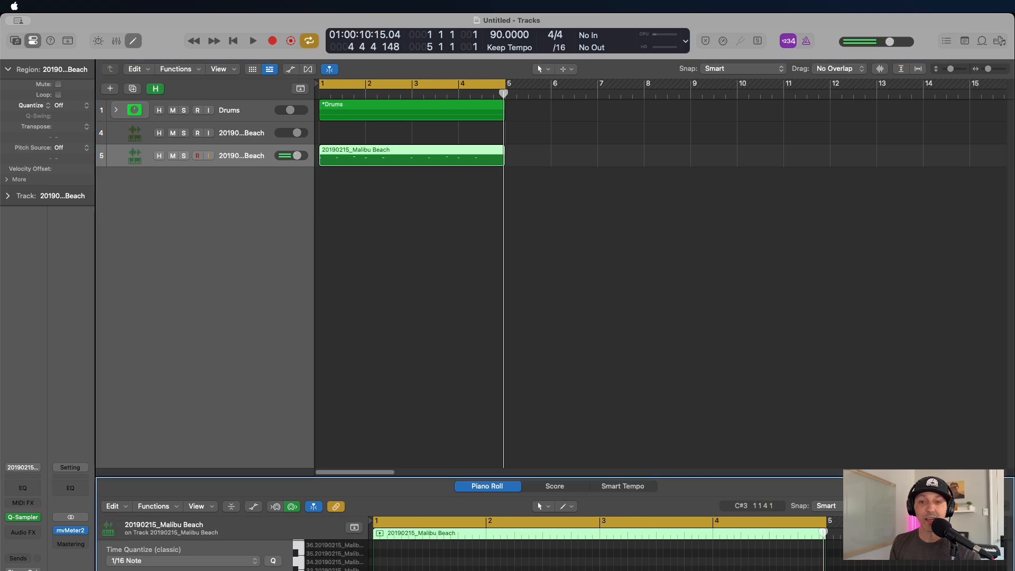
left_click(391, 570)
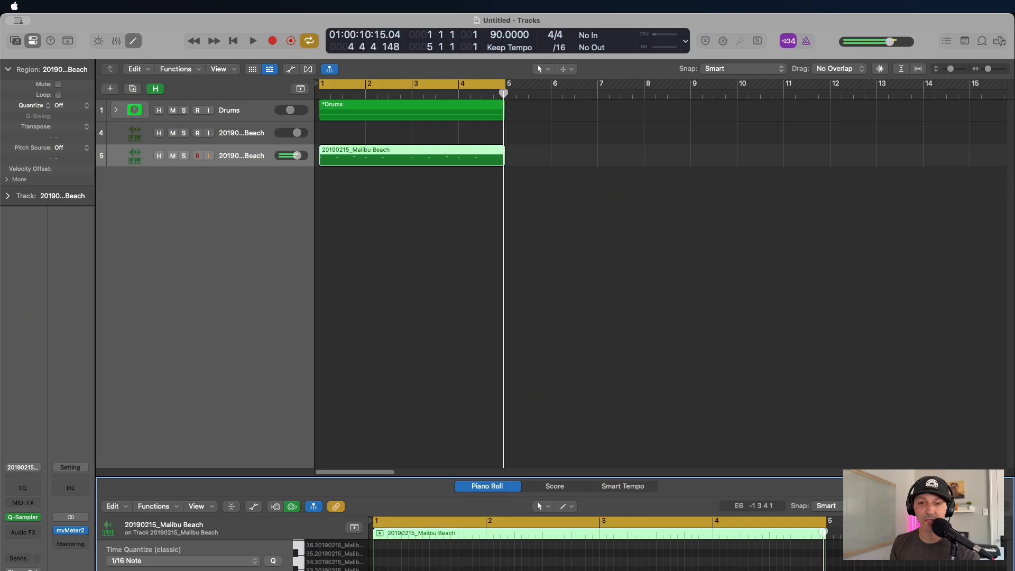
key("super+a")
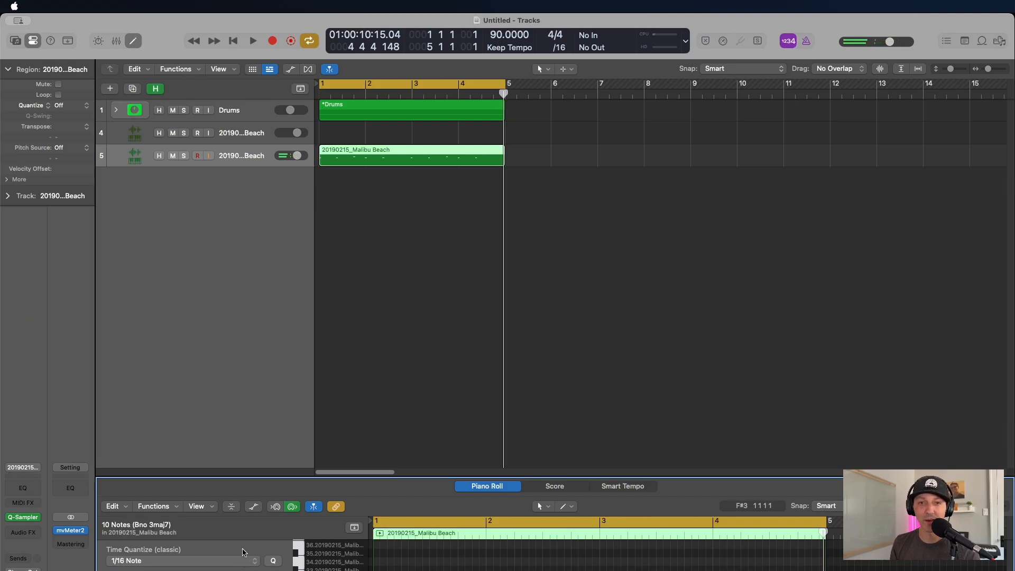
left_click_drag(406, 477, 408, 520)
left_click(168, 550)
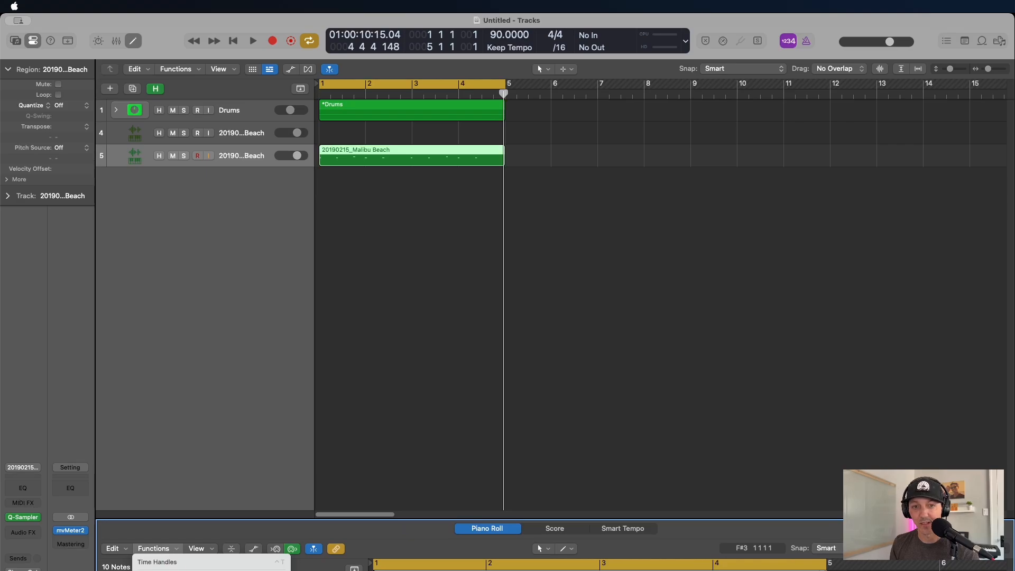
mouse_move(212, 570)
left_click(324, 570)
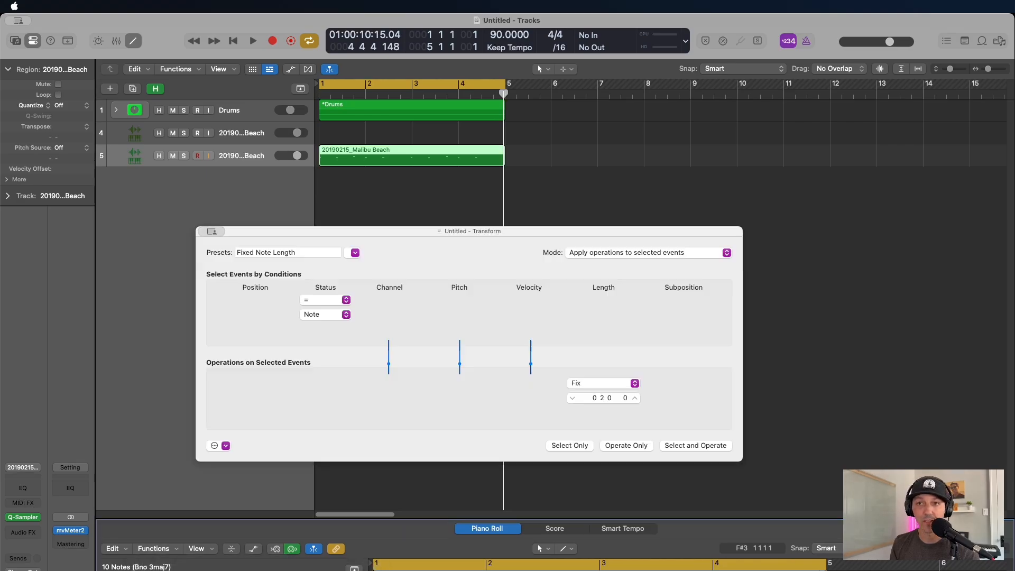
left_click(694, 446)
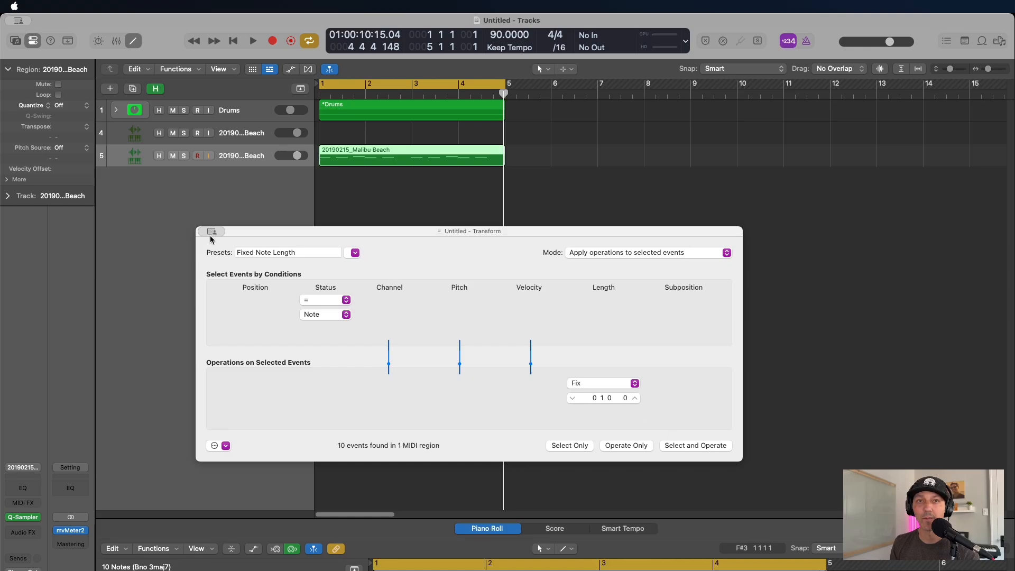
key("super+w")
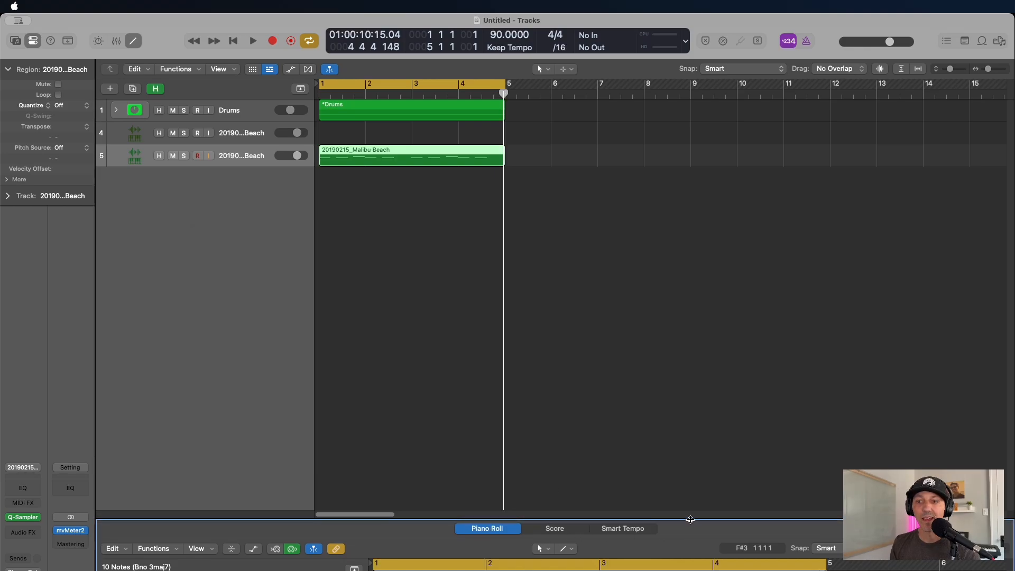
left_click_drag(690, 519, 693, 325)
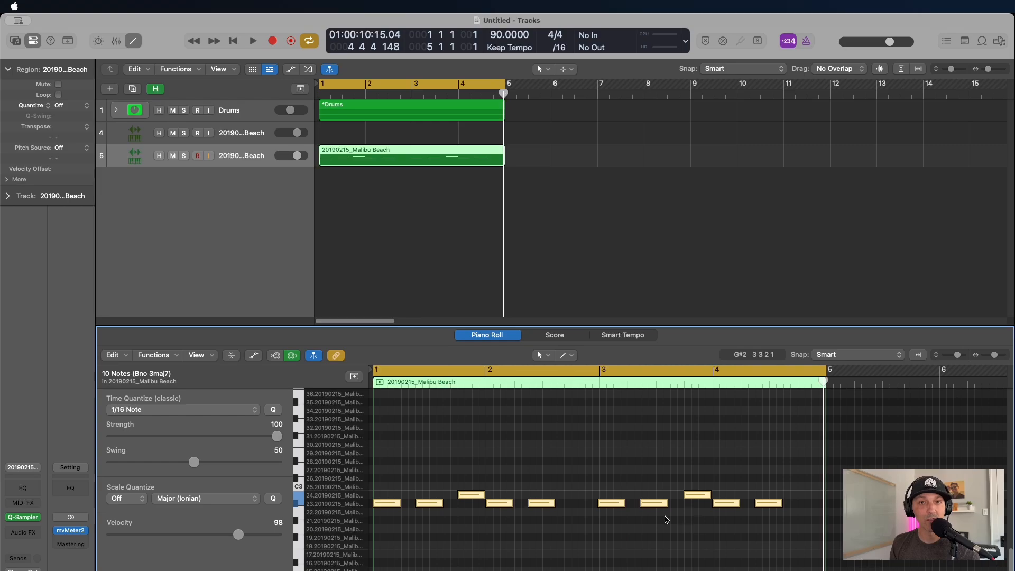
Step: Select the slice note at the start of bar 3 and transpose it up in semitone steps to slice 28
left_click(607, 485)
left_click(611, 504)
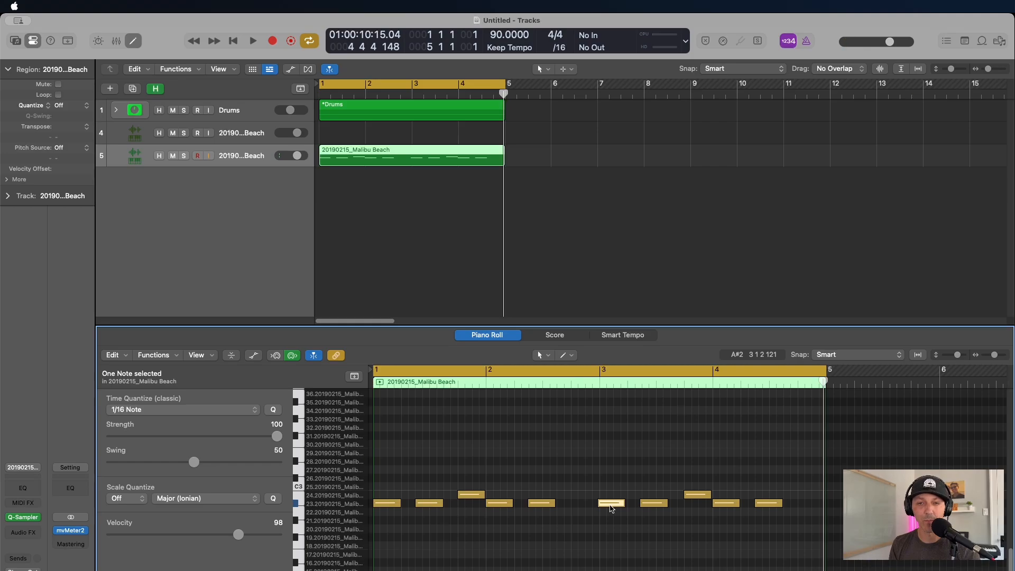
key("alt+Up")
key("alt+Up")
key("alt+Up")
key("alt+Up")
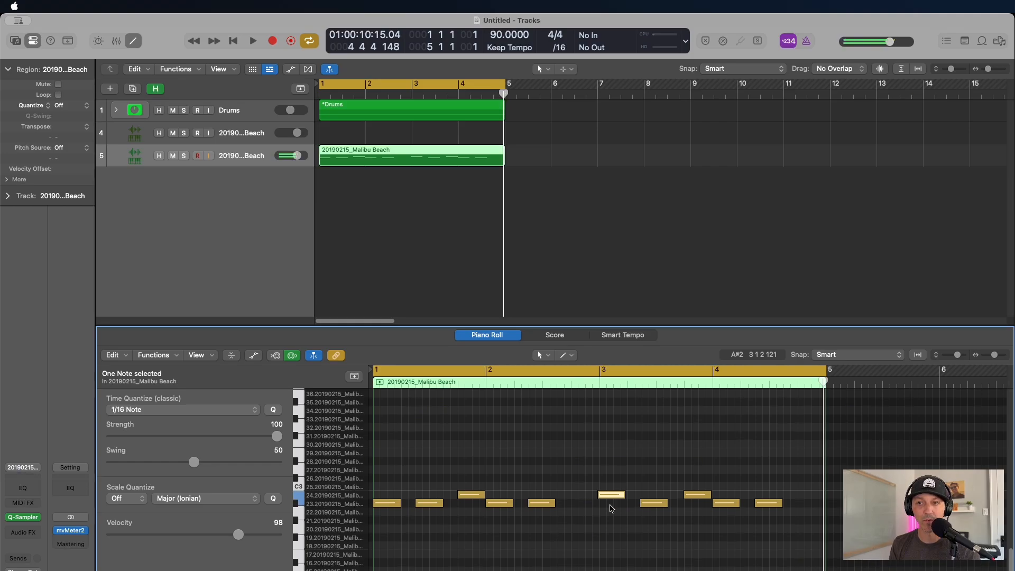
key("alt+Up")
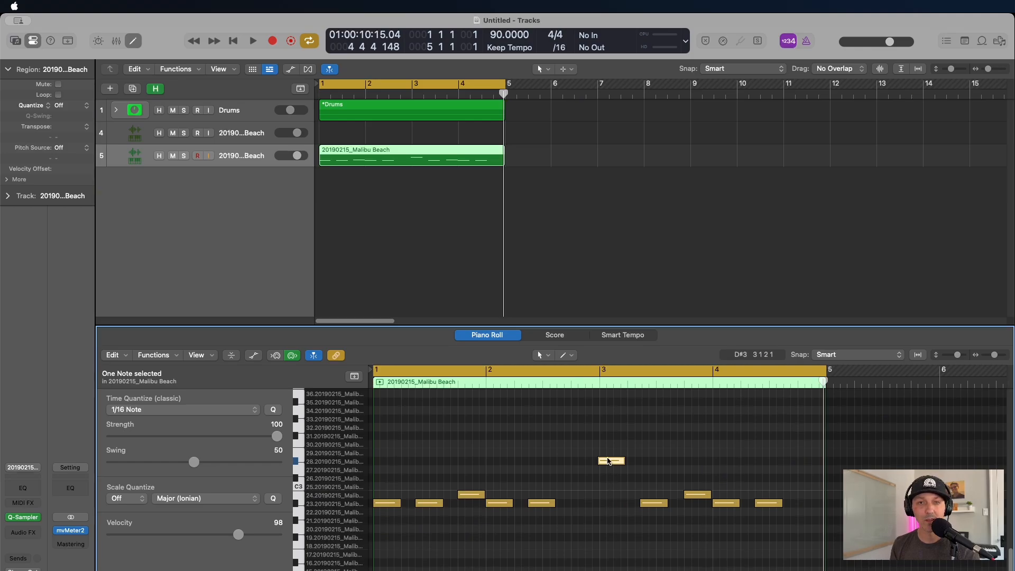
mouse_move(609, 461)
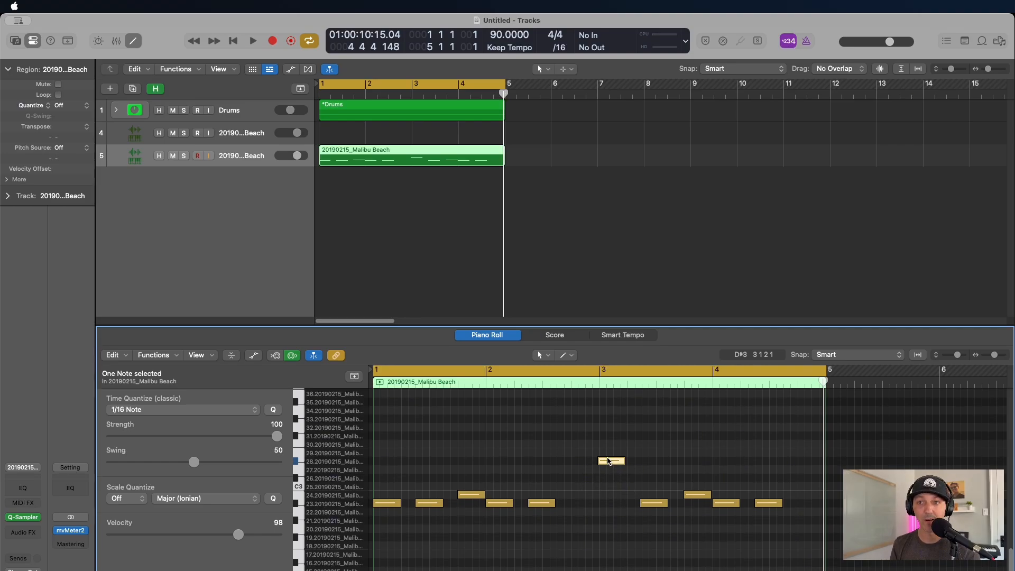
Step: Audition the bar 3 note on neighbouring slices, such as 27 and 30, and return it to slice 28
key("alt+Down")
key("alt+Down")
key("alt+Up")
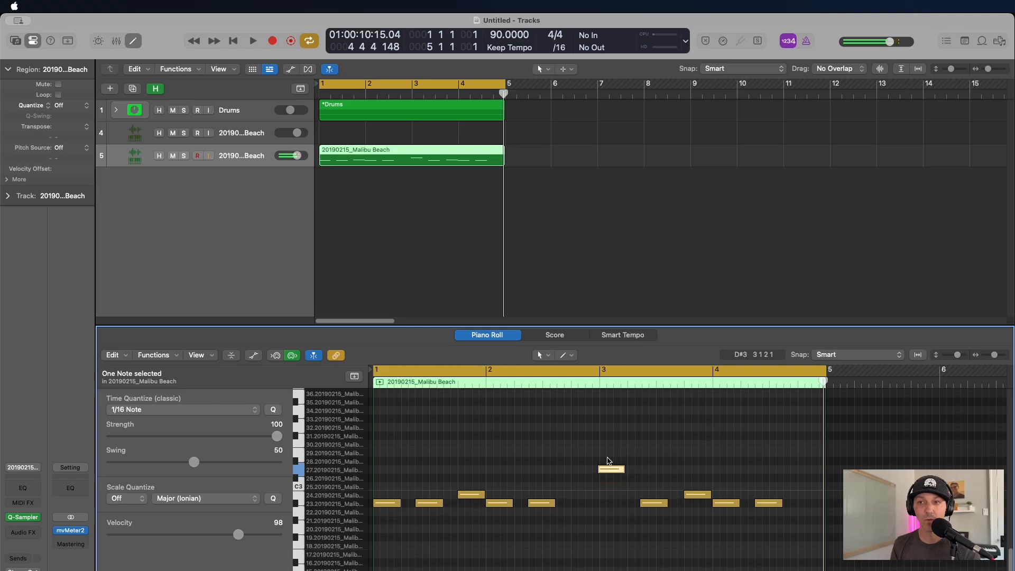
key("alt+Down")
key("alt+Up")
key("alt+Up")
key("alt+Up")
key("alt+Up")
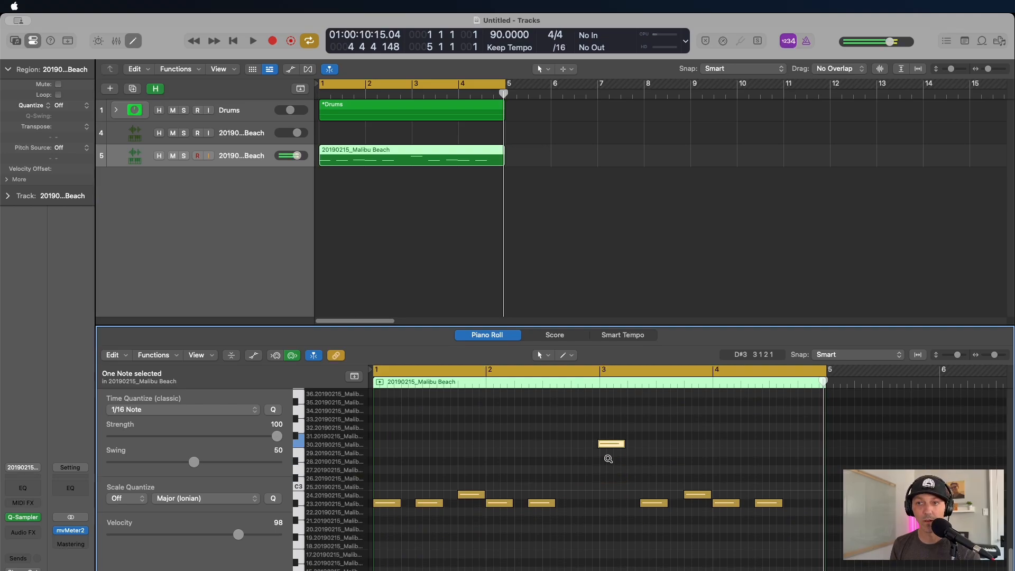
key("alt+Down")
key("alt+Up")
key("alt+Down")
key("alt+Down")
key("alt+Down")
key("alt+Up")
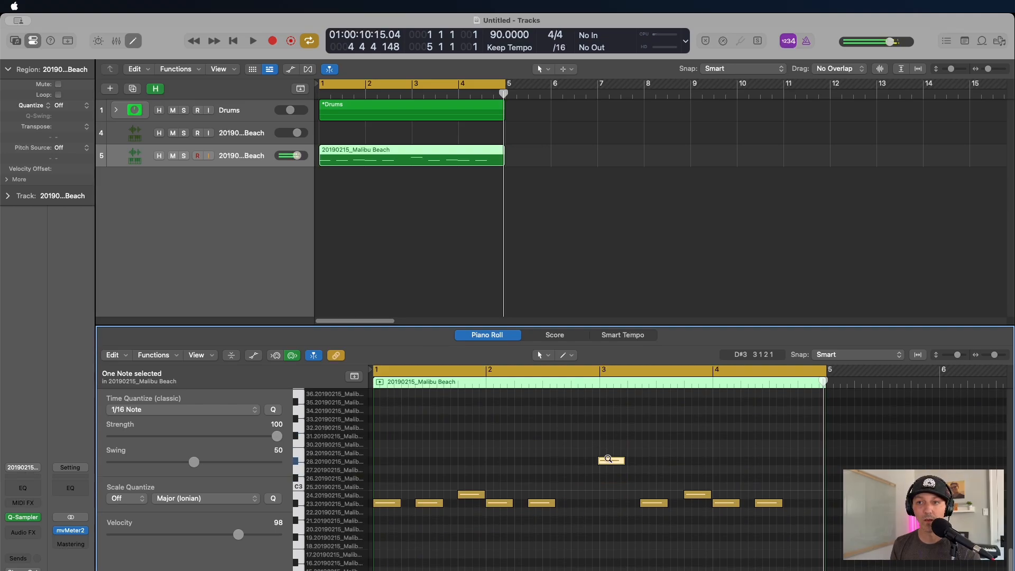
Step: Transpose the selected bar 3 note down to slice 24
key("alt+Down")
key("alt+Down")
key("alt+Down")
key("alt+Down")
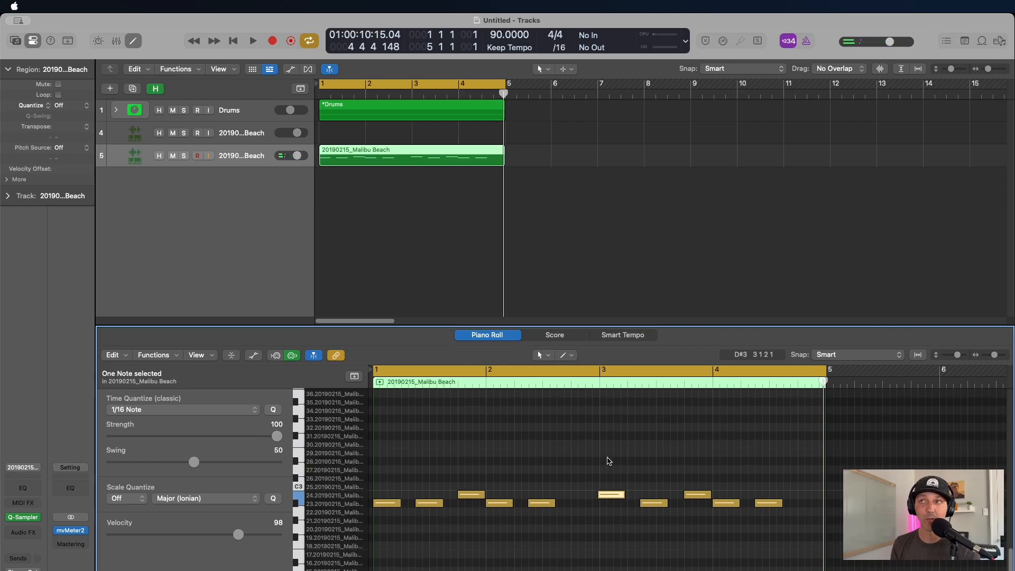
Step: Play the four-bar cycle to hear the edited slice pattern with the drums, stopping playback when done
key("space")
key("space")
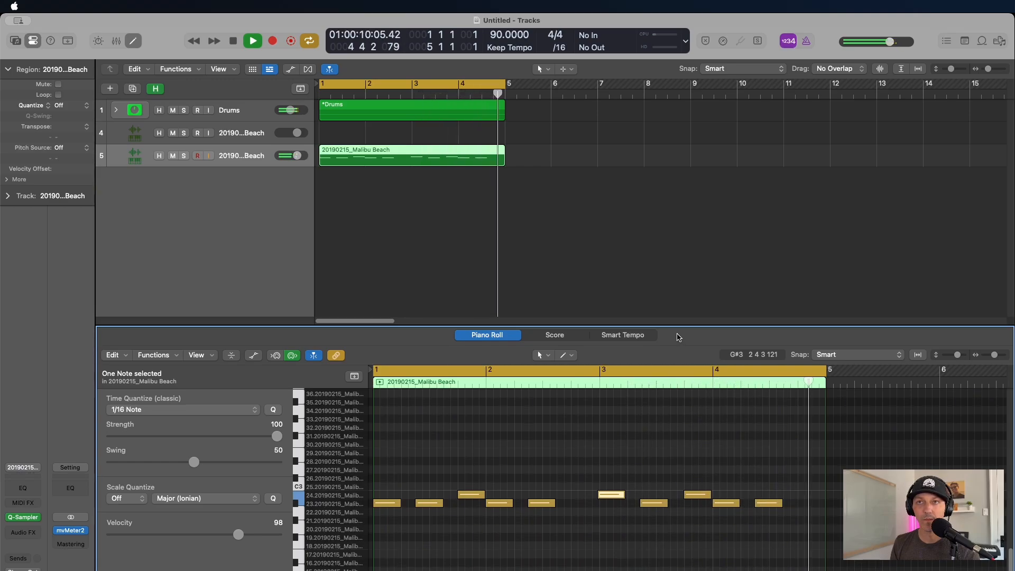
key("space")
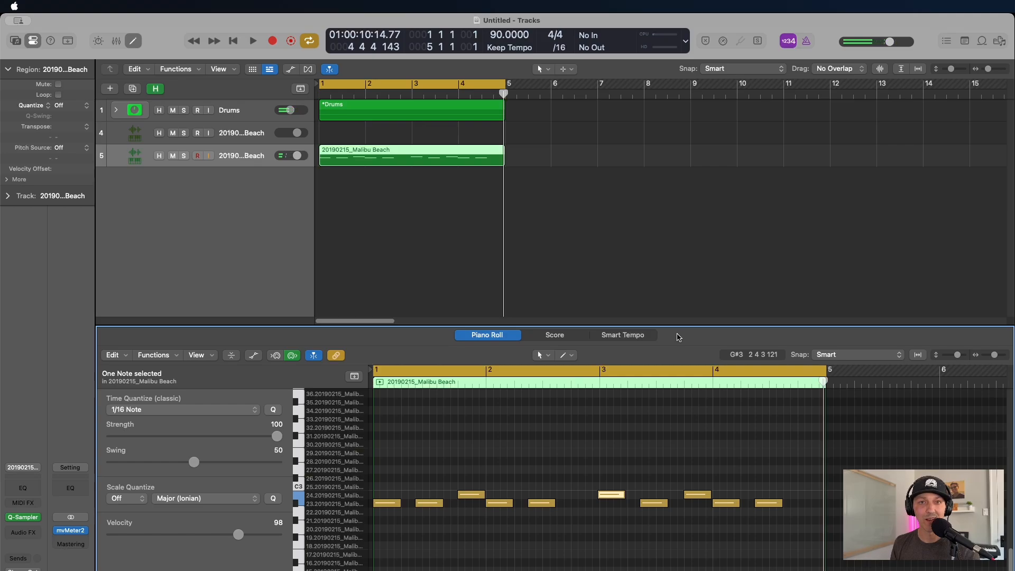